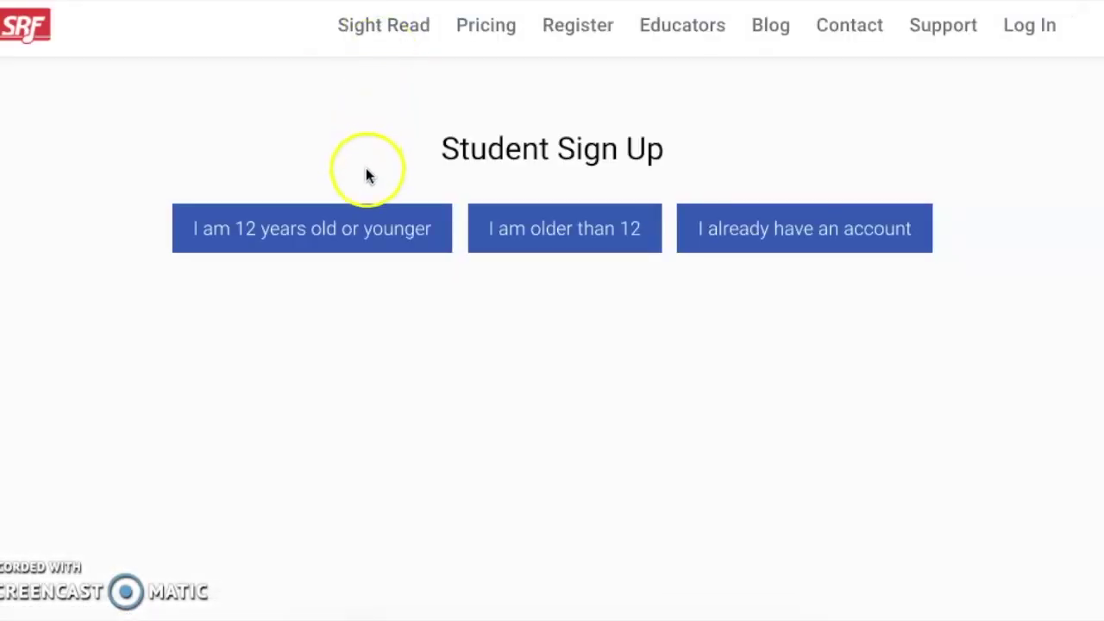
# Step: Choose the 'I am older than 12' student sign-up and enter the email address
pyautogui.click(579, 242)
pyautogui.click(505, 347)
pyautogui.scroll(-2, 506, 347)
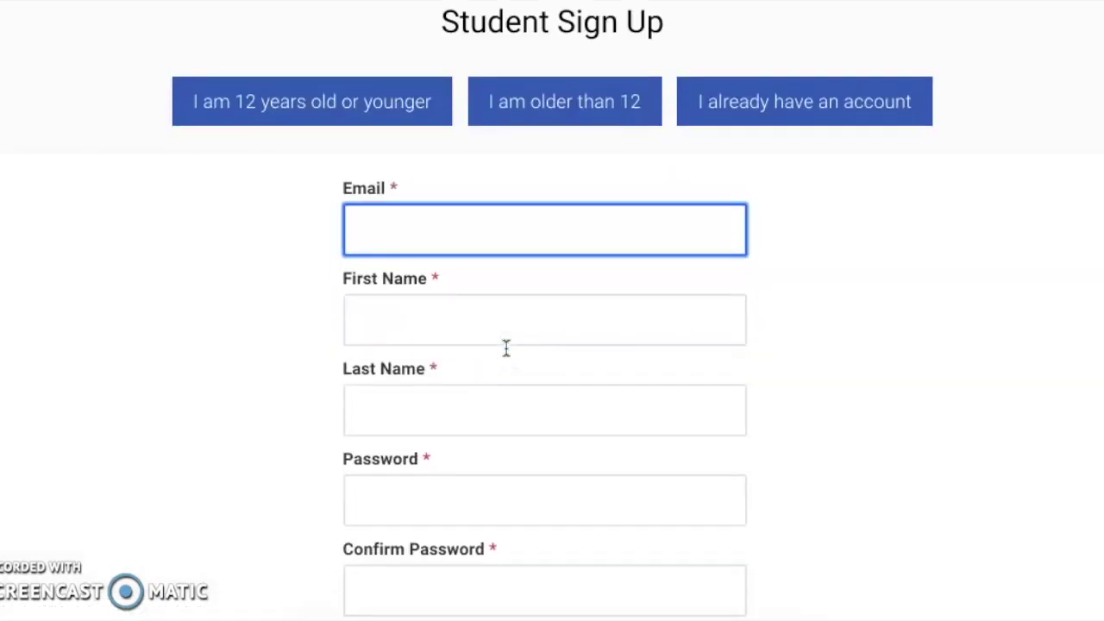
pyautogui.scroll(-1, 507, 347)
pyautogui.scroll(-1, 772, 352)
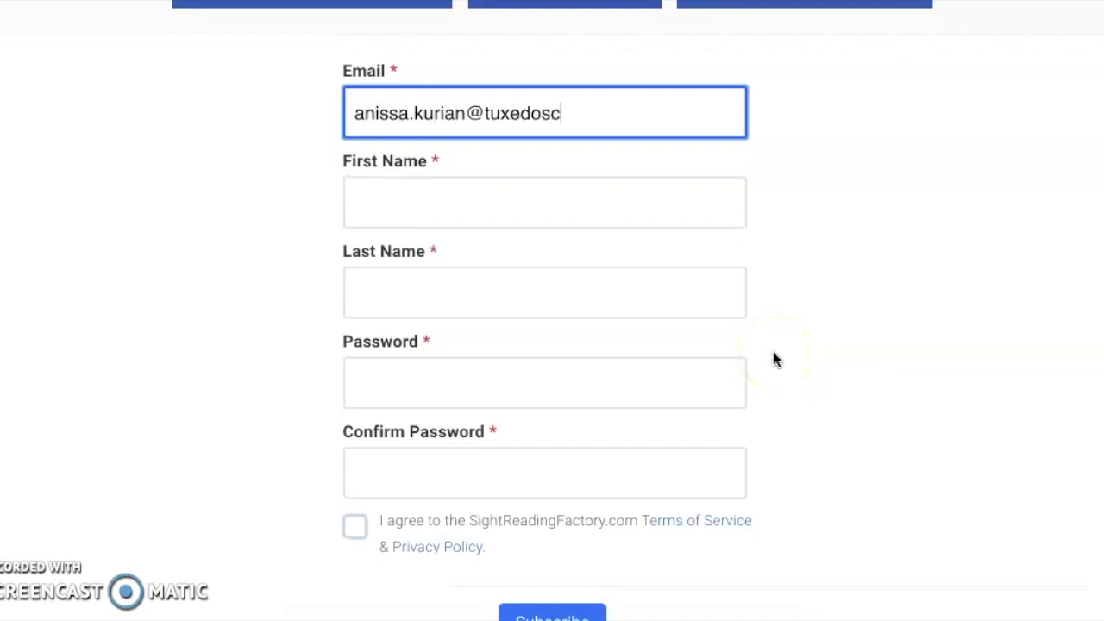
pyautogui.write('g')
pyautogui.press('Tab')
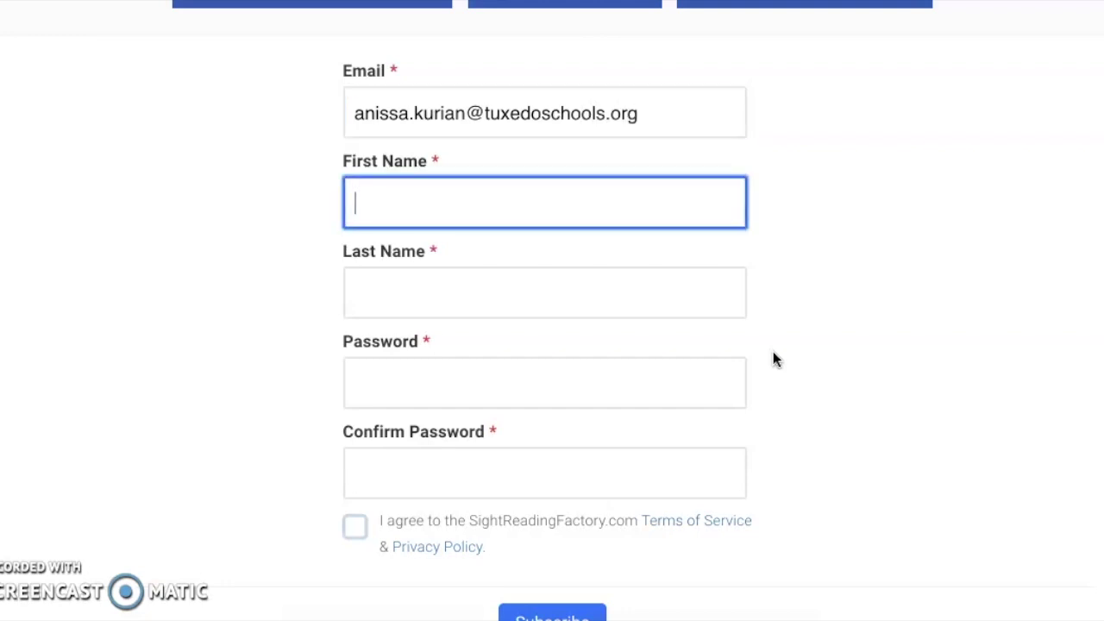
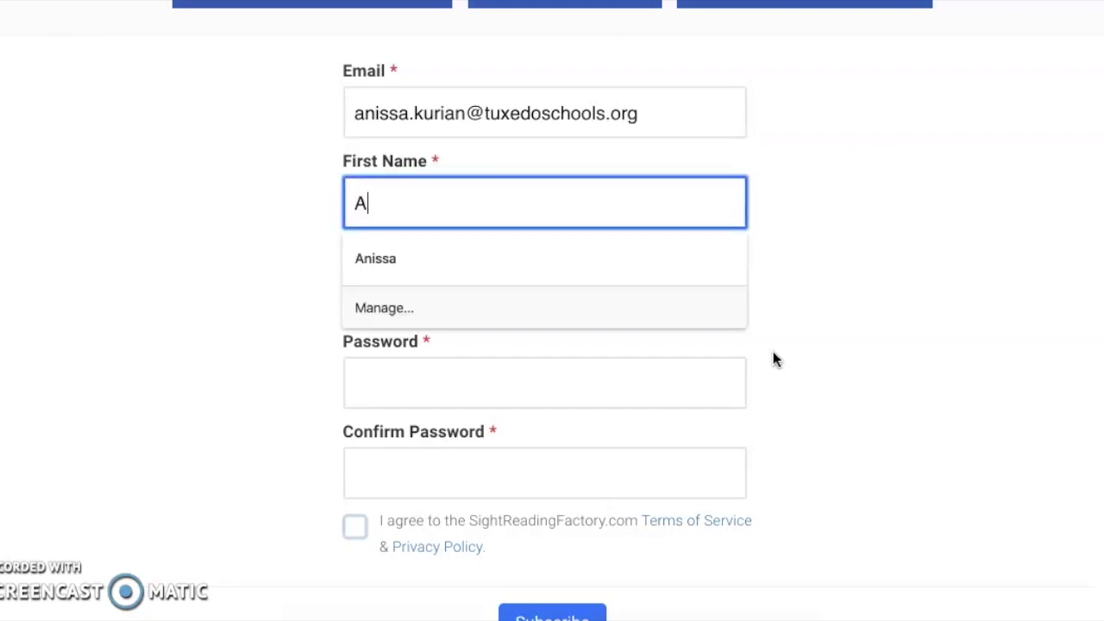
# Step: Fill in the student's first name, last name and a password
pyautogui.press('Tab')
pyautogui.press('Tab')
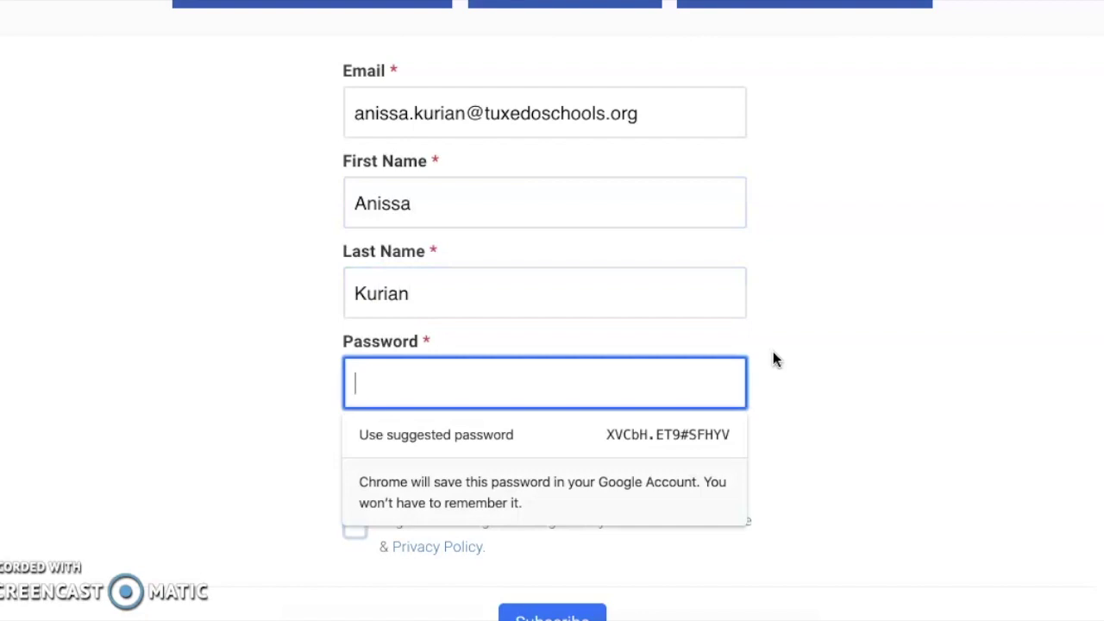
pyautogui.write('*****')
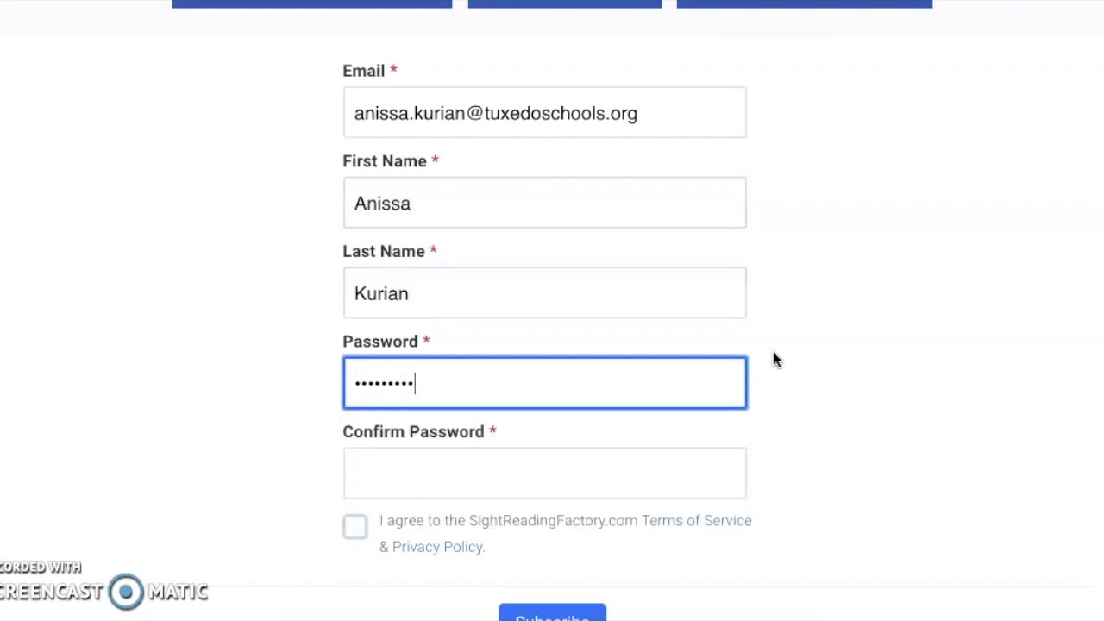
pyautogui.press('Tab')
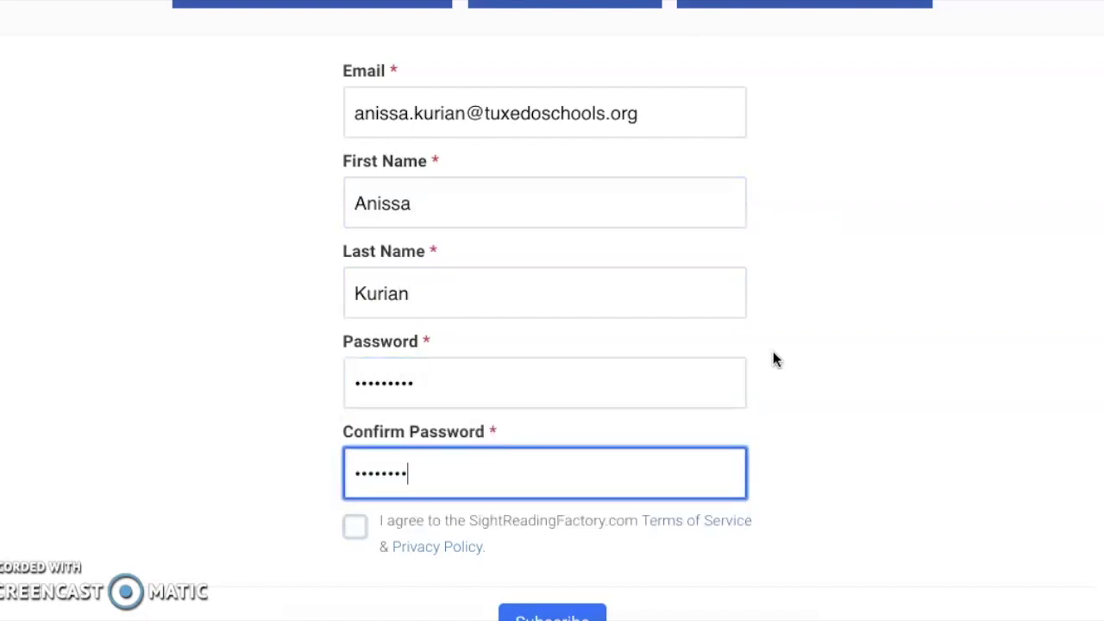
# Step: Confirm the password, accept the terms of service and privacy policy, and submit the form
pyautogui.write('*')
pyautogui.scroll(-2, 774, 354)
pyautogui.click(357, 366)
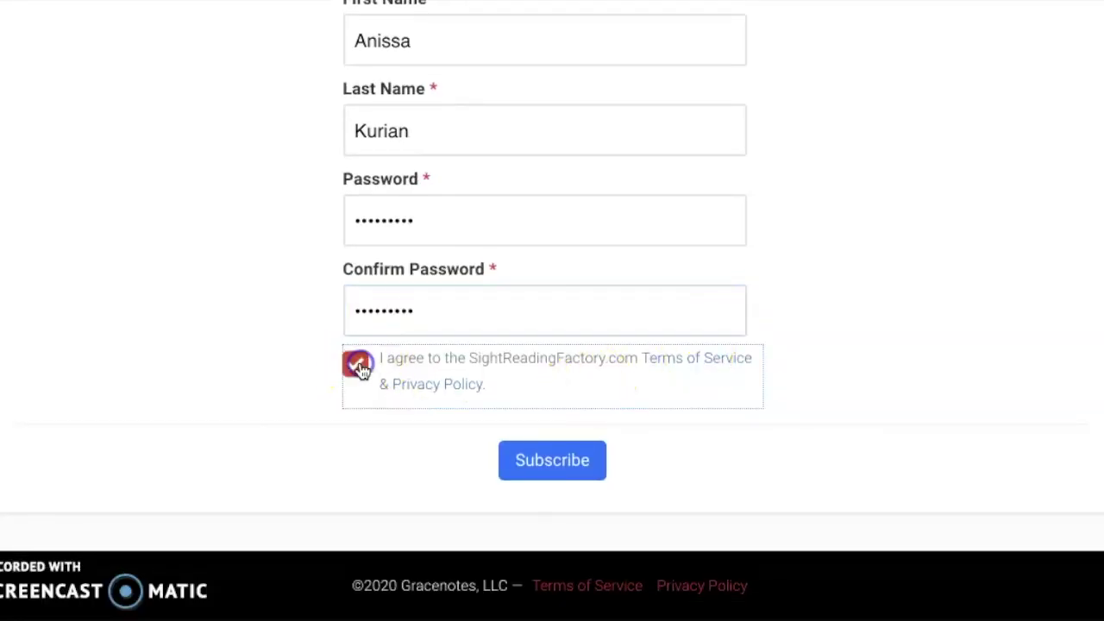
pyautogui.click(518, 464)
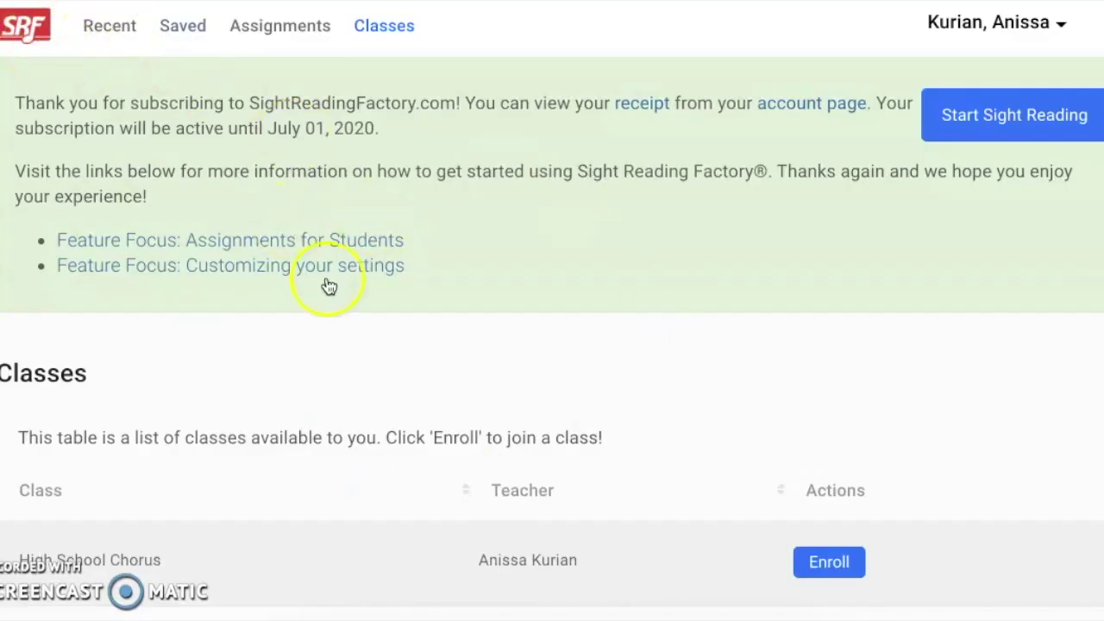
# Step: Scroll through the welcome message, Classes table and Recent Configurations page
pyautogui.scroll(-1, 329, 286)
pyautogui.scroll(-3, 329, 286)
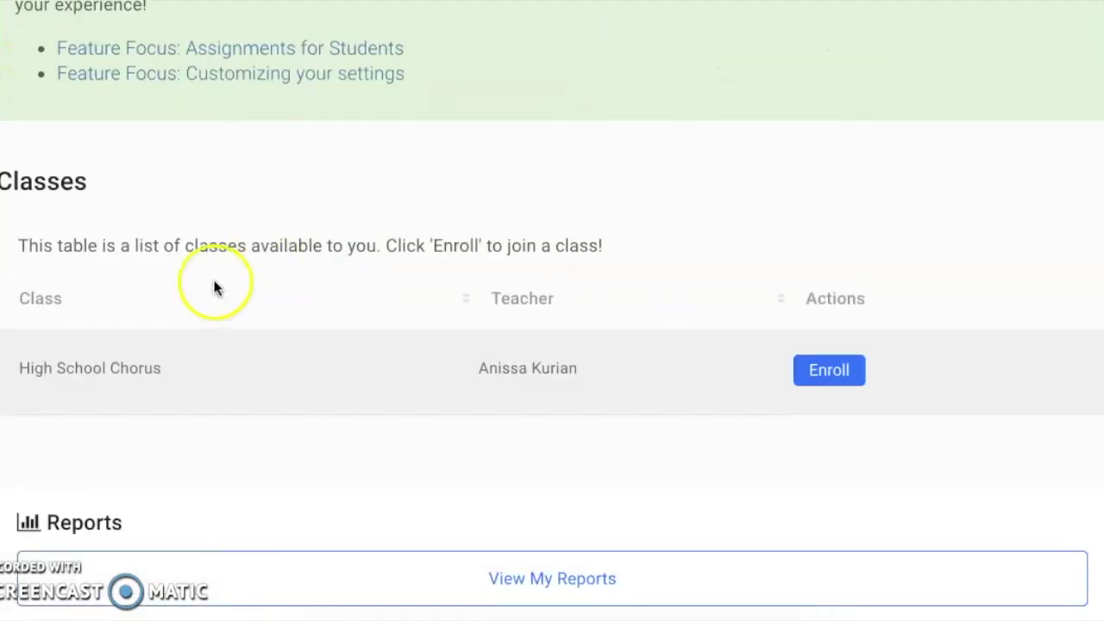
pyautogui.scroll(-2, 220, 317)
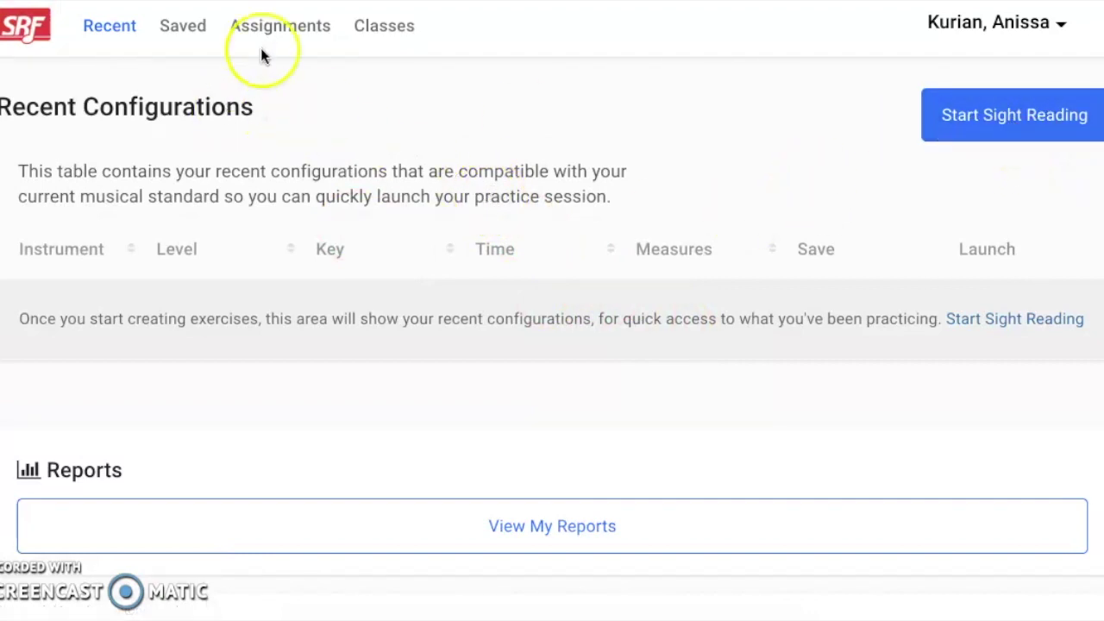
# Step: Launch 'Get to know the website' from the Assignments list and continue past the intro video
pyautogui.click(296, 43)
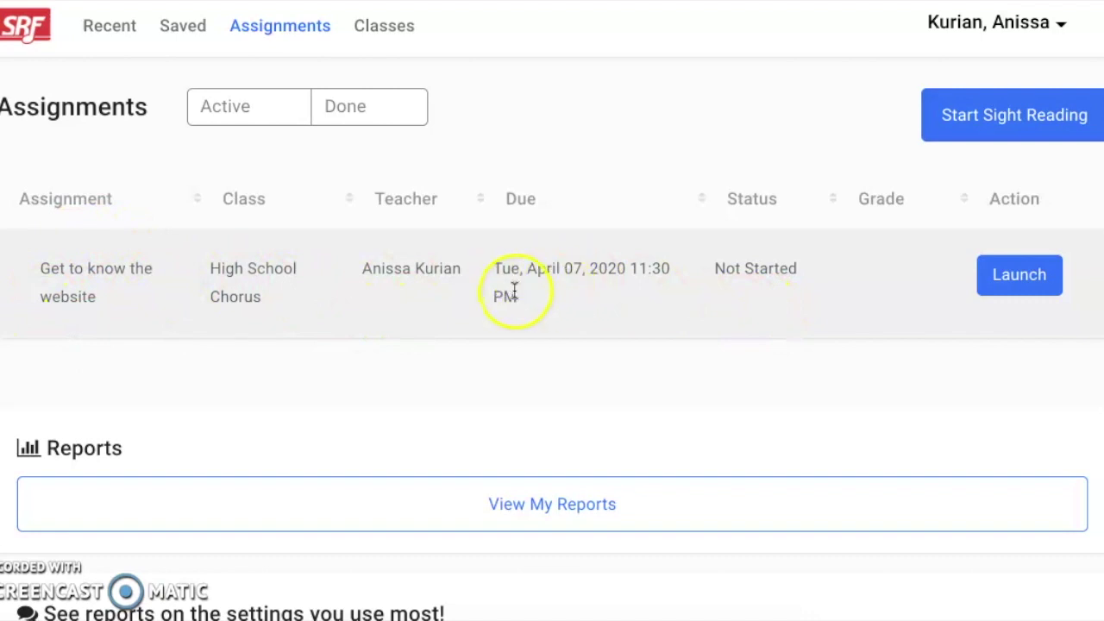
pyautogui.click(1004, 280)
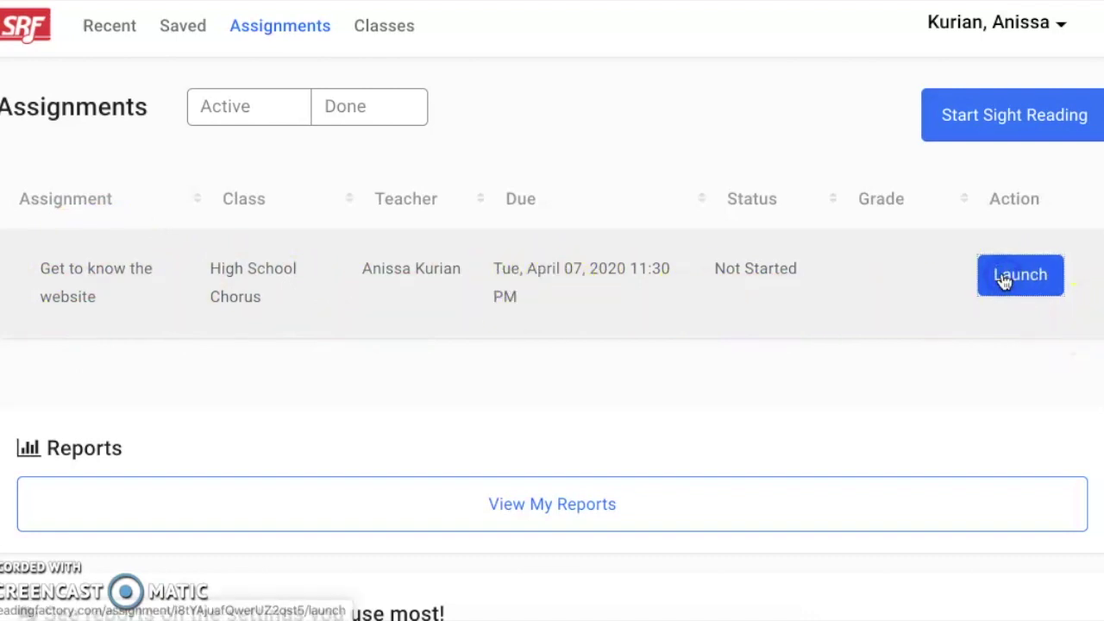
pyautogui.scroll(-1, 544, 276)
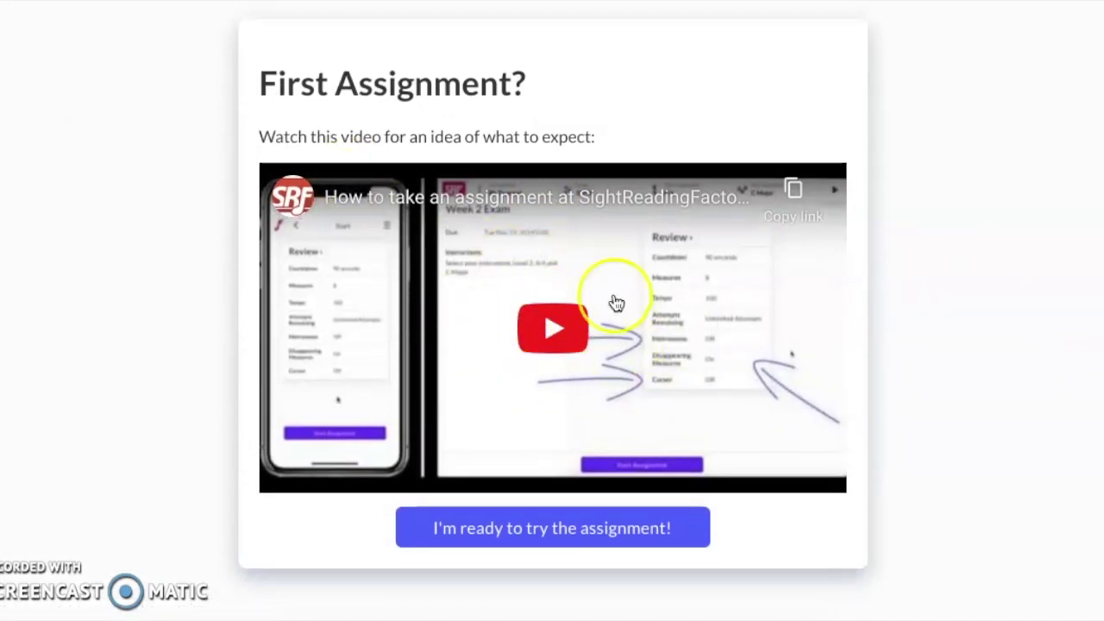
pyautogui.click(604, 529)
# Step: Grant microphone access, record a test attempt, play it back and accept it
pyautogui.click(555, 513)
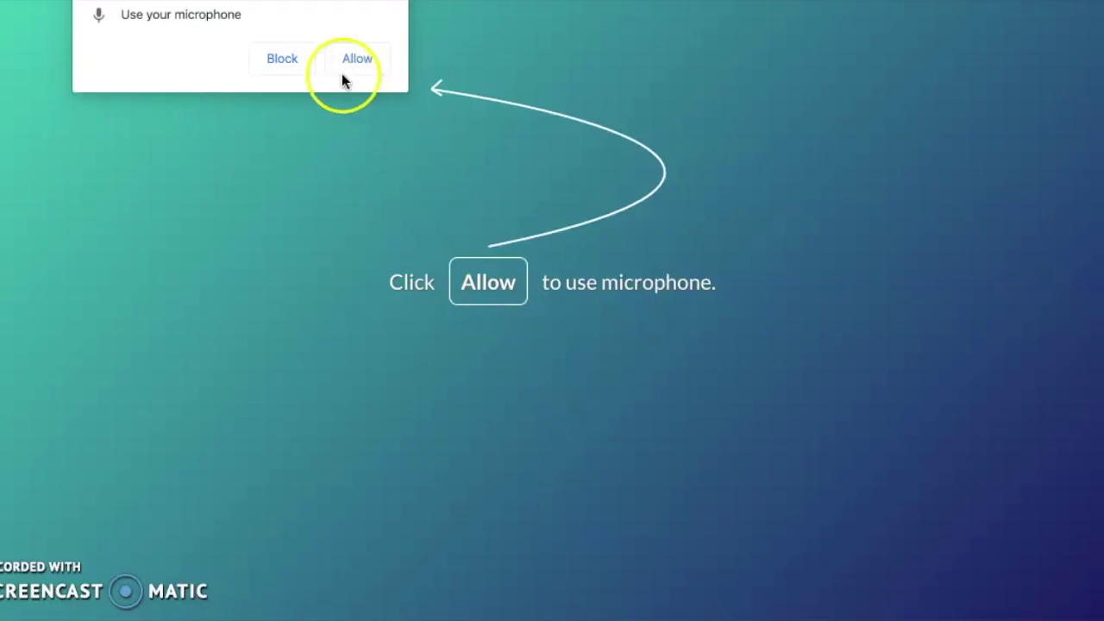
pyautogui.click(344, 64)
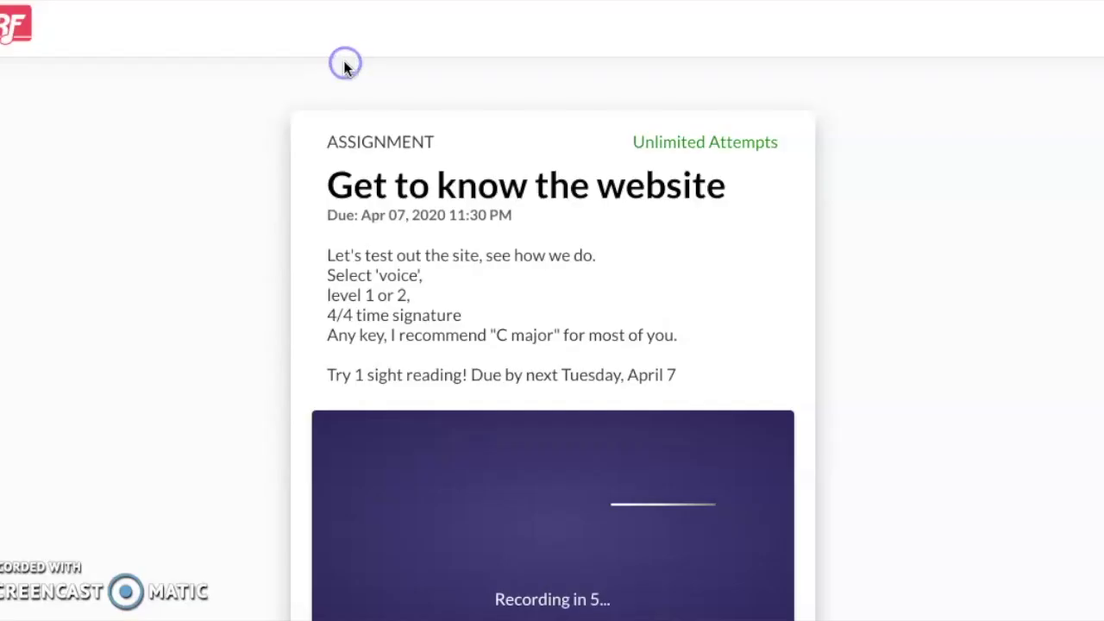
pyautogui.click(507, 412)
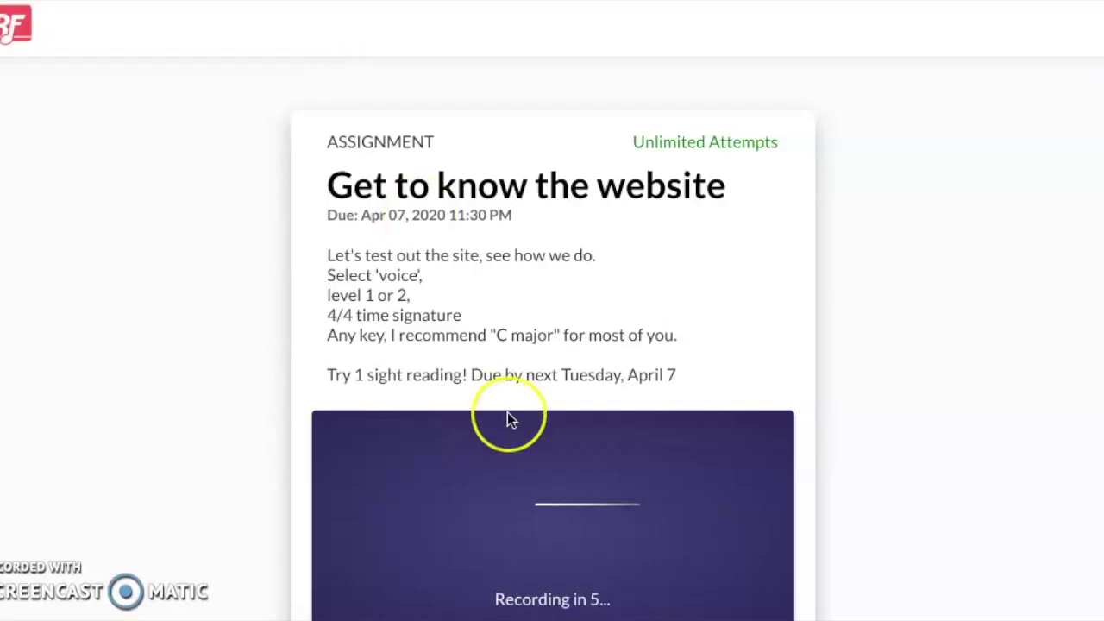
pyautogui.scroll(-2, 507, 412)
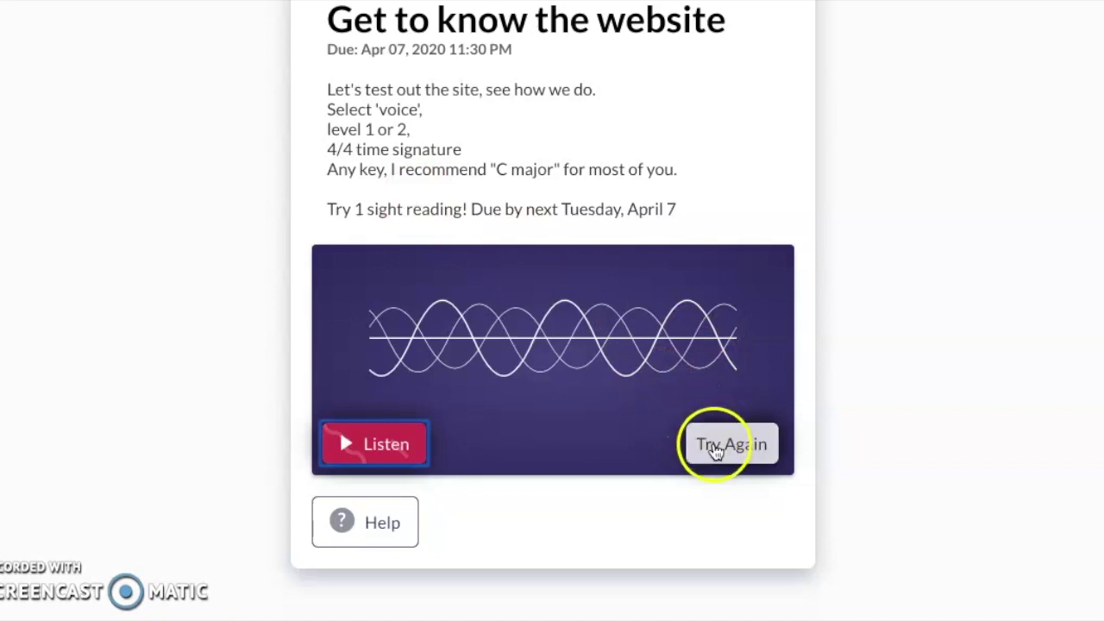
pyautogui.click(401, 449)
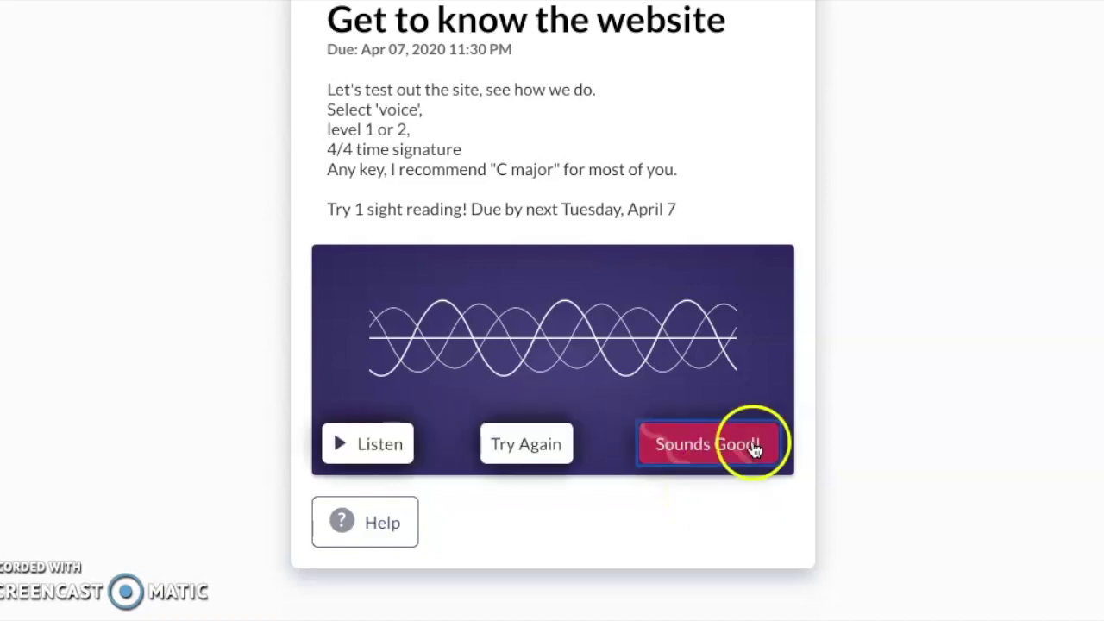
pyautogui.click(753, 445)
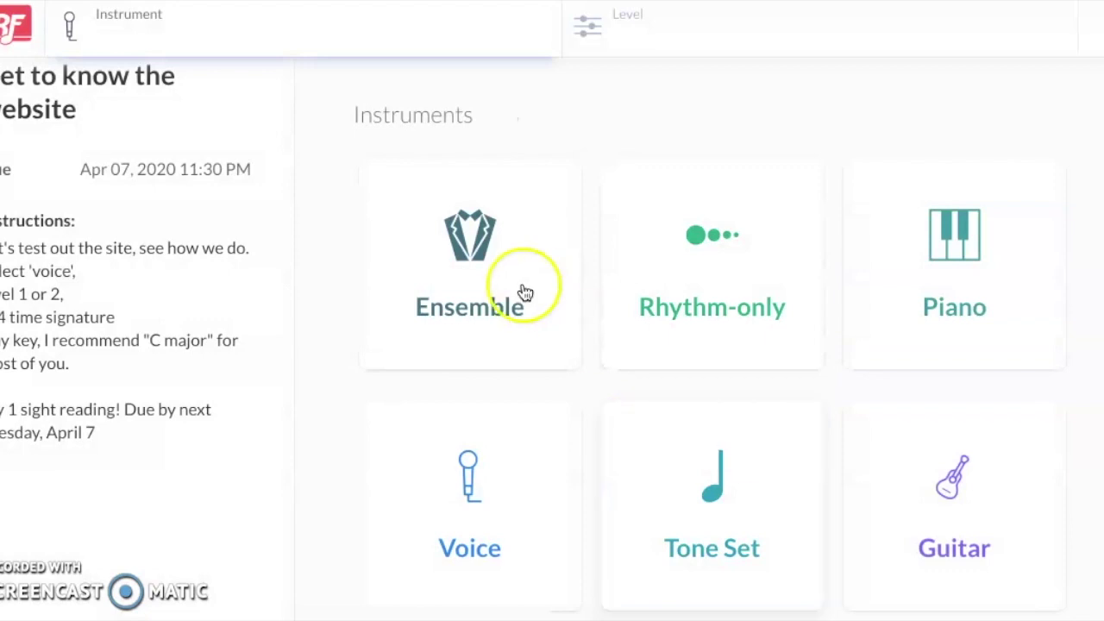
# Step: Pick Voice with Alto range, difficulty level SRF 1, 4/4 time and C Major
pyautogui.scroll(-2, 501, 298)
pyautogui.scroll(2, 296, 330)
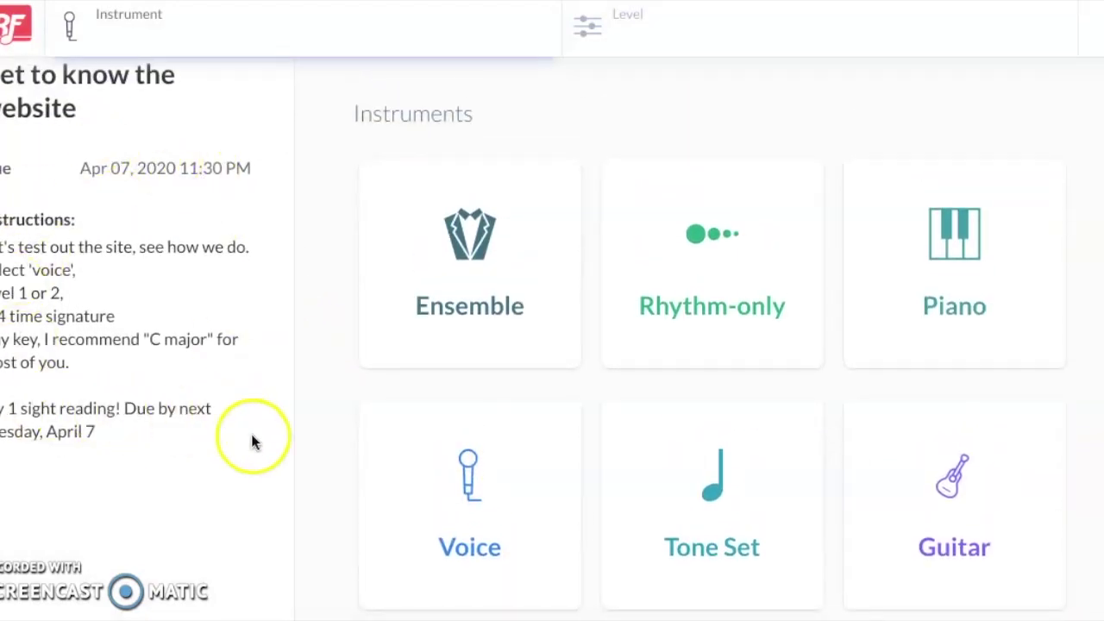
pyautogui.click(464, 483)
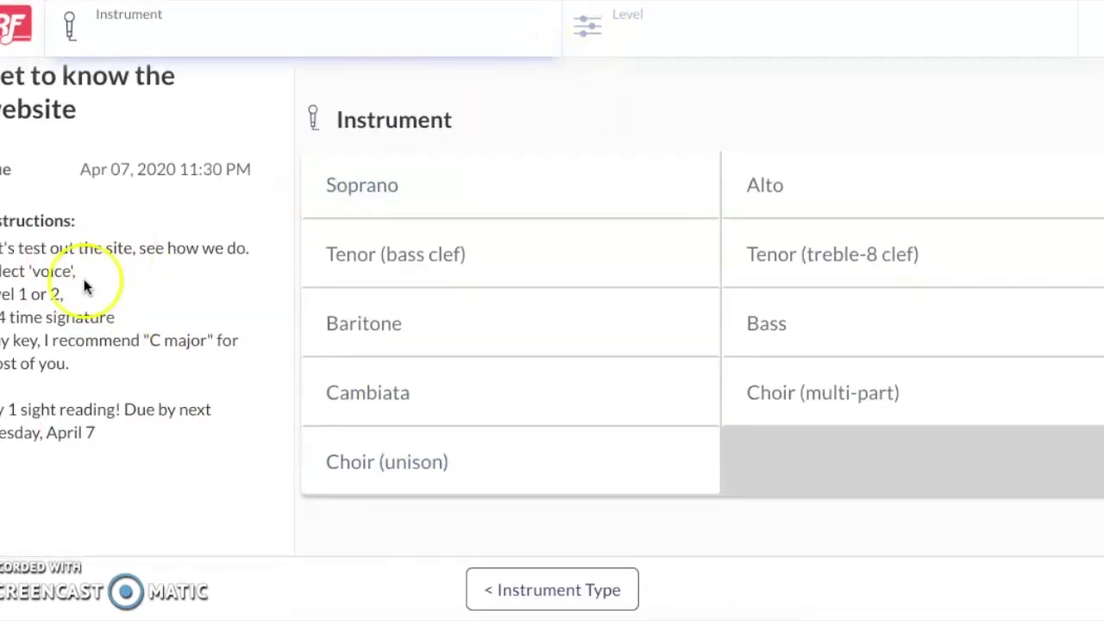
pyautogui.scroll(-1, 84, 278)
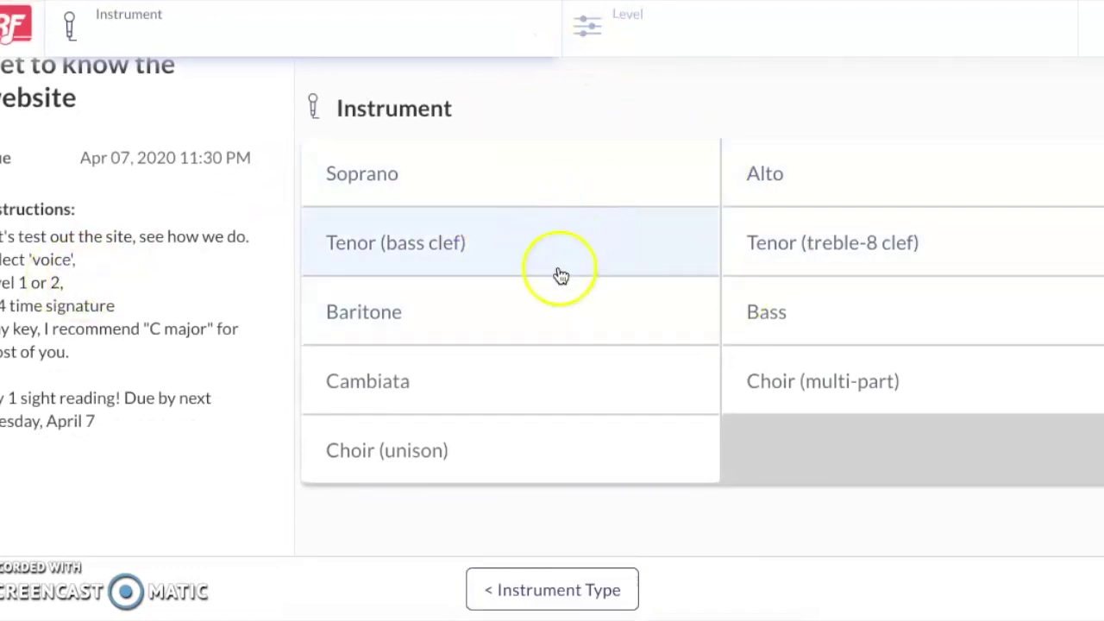
pyautogui.click(817, 198)
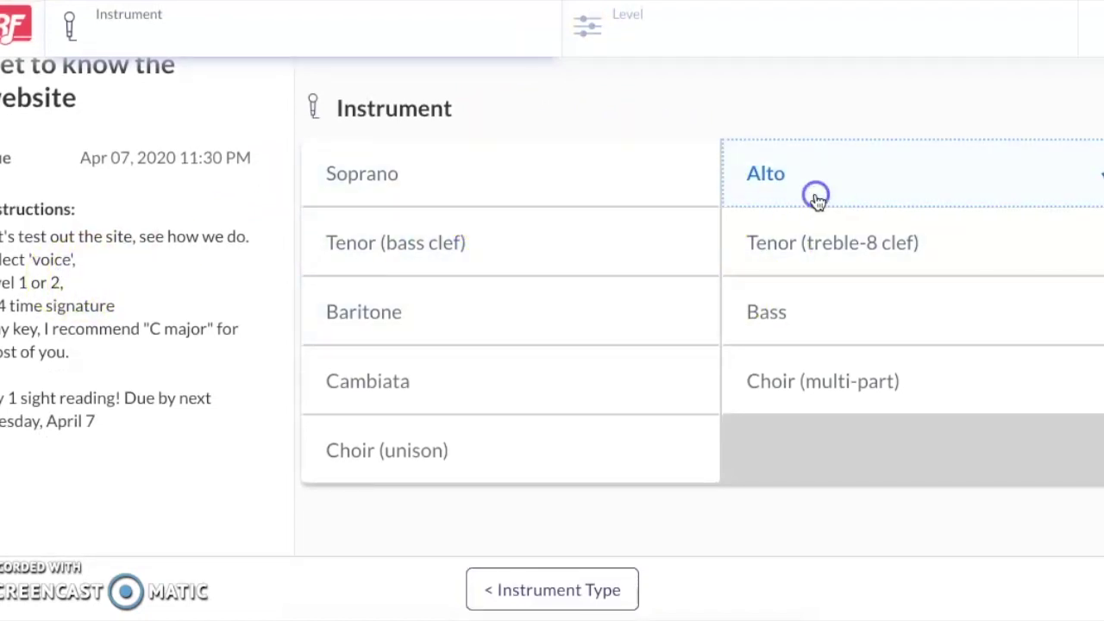
pyautogui.moveTo(375, 243)
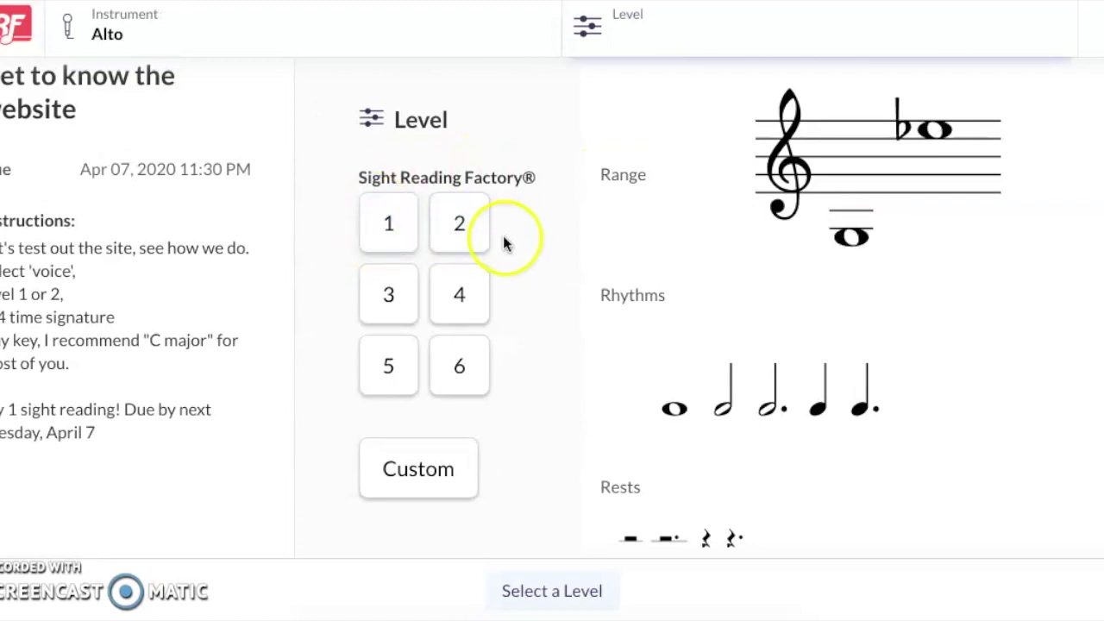
pyautogui.click(403, 240)
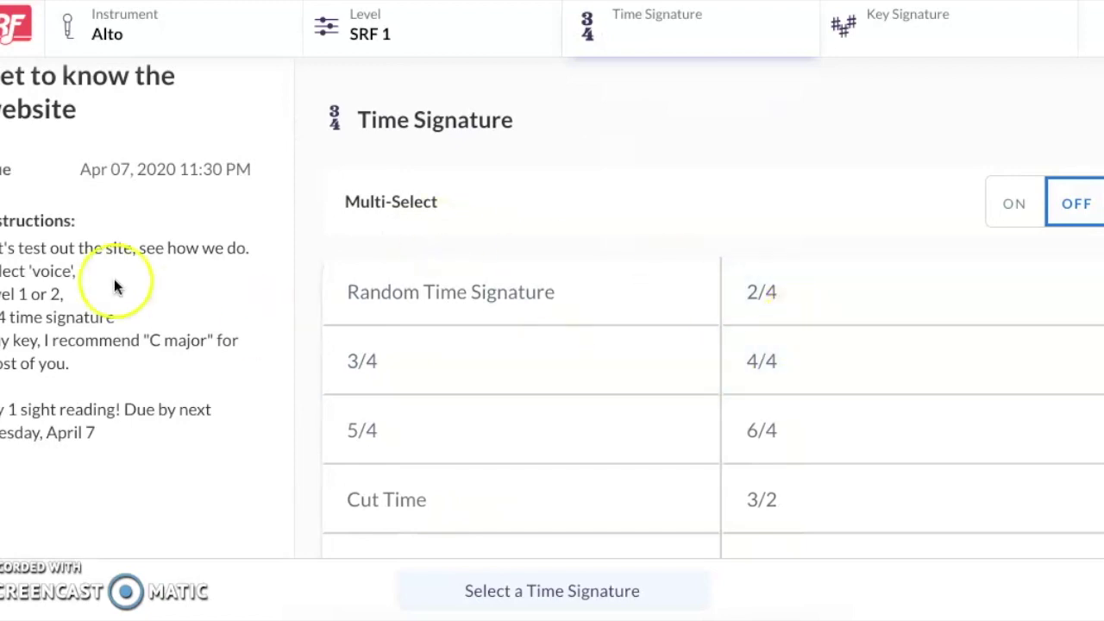
pyautogui.click(817, 381)
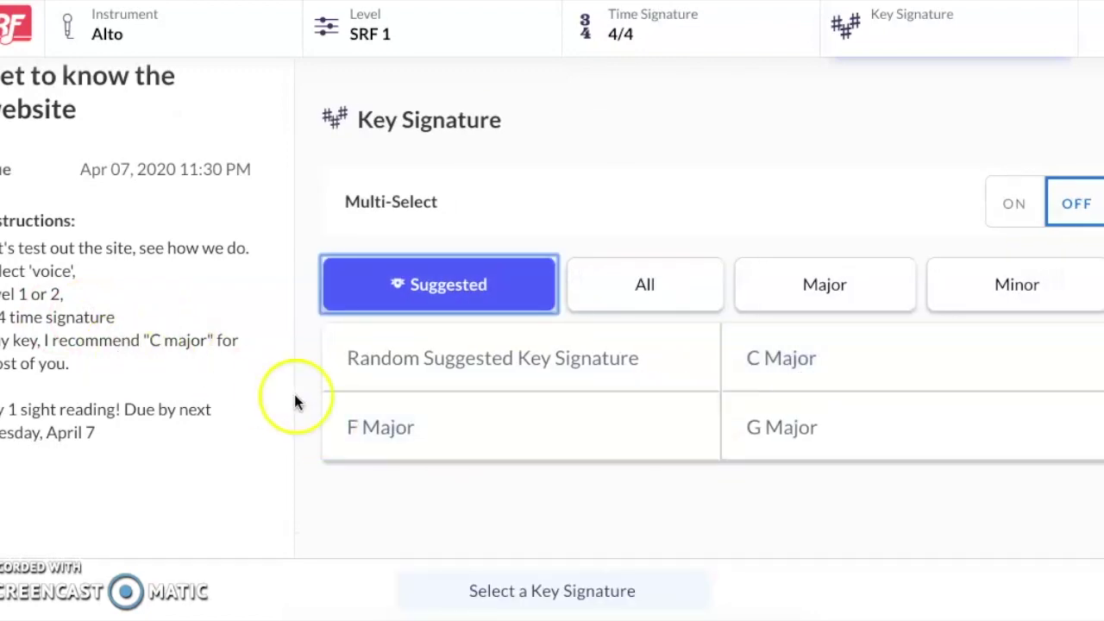
pyautogui.click(819, 376)
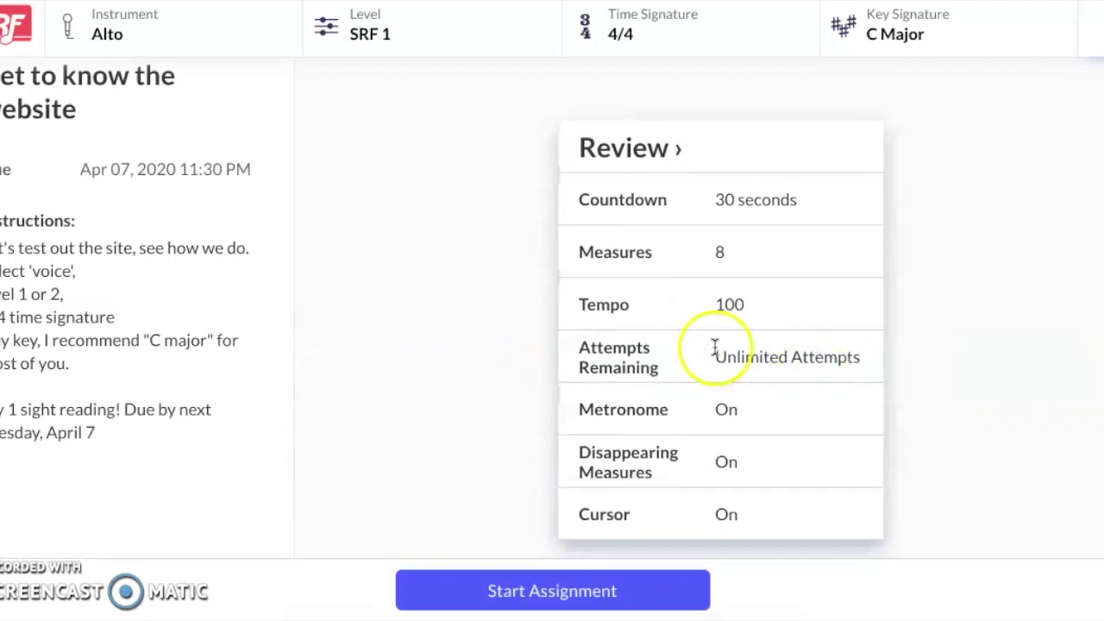
# Step: Start the assignment from the Review panel to generate the 8-measure C major melody
pyautogui.click(606, 589)
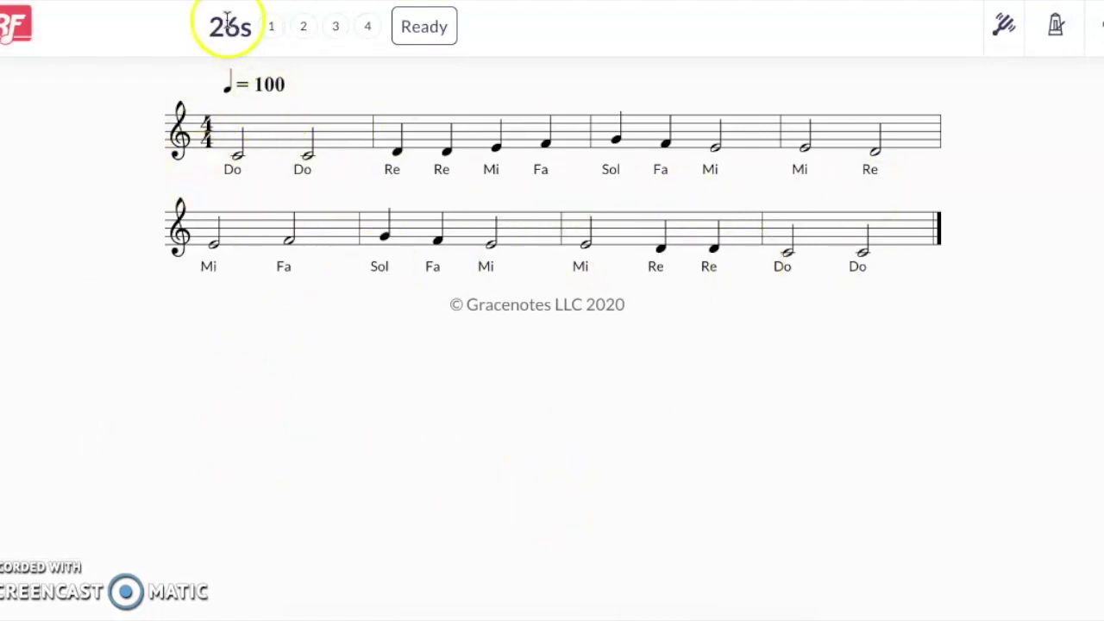
# Step: Play the starting pitch, turn on the metronome, and sing the melody through to the Assignment Review
pyautogui.click(1008, 33)
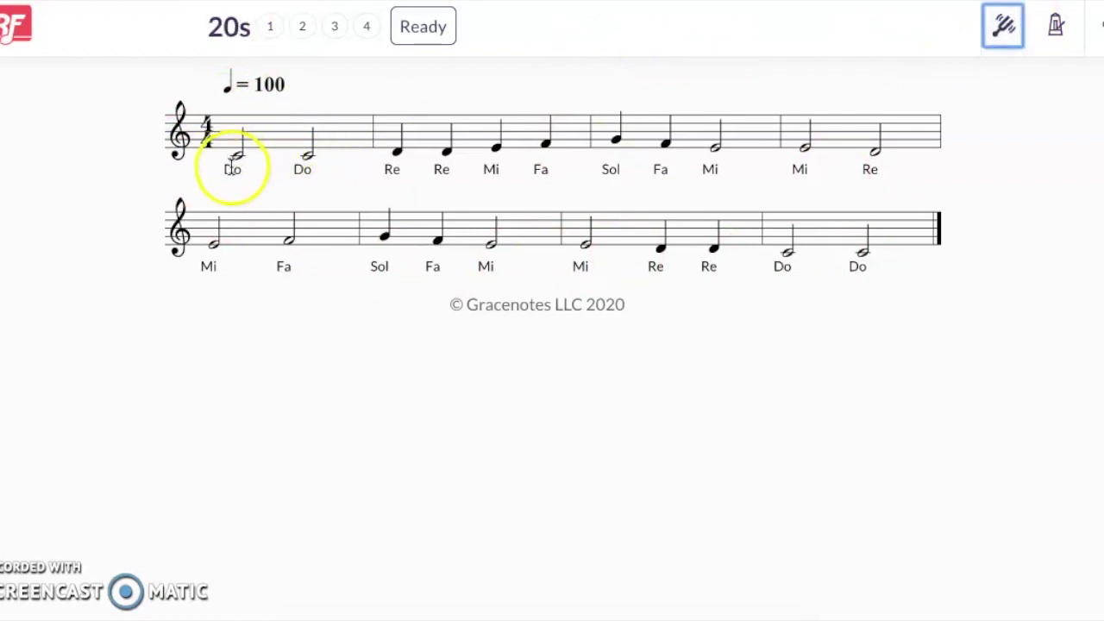
pyautogui.click(1058, 29)
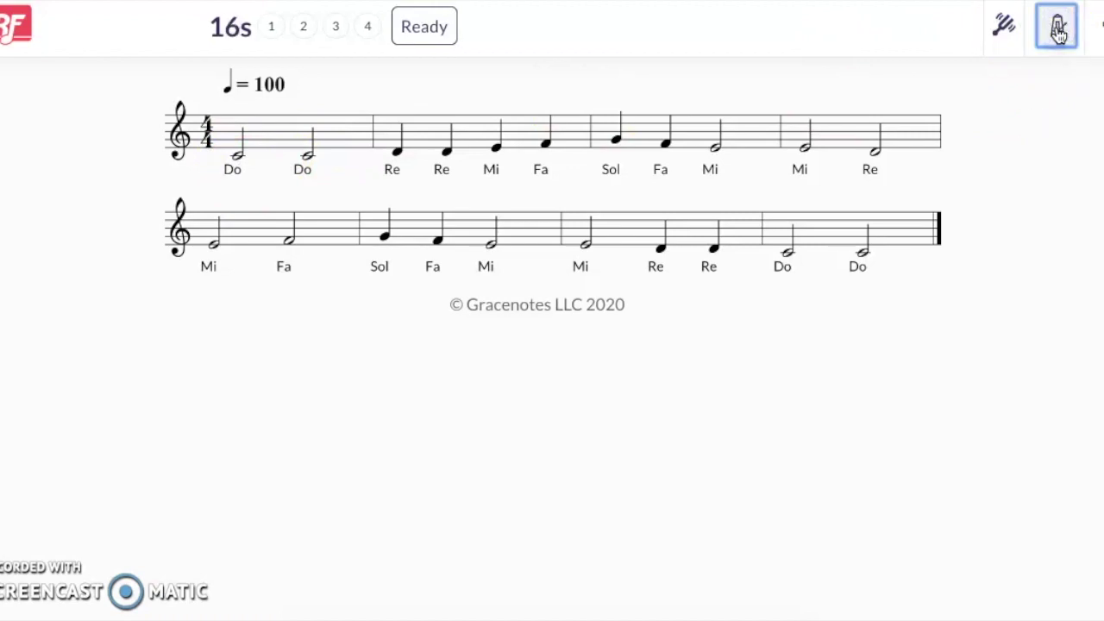
pyautogui.click(1058, 31)
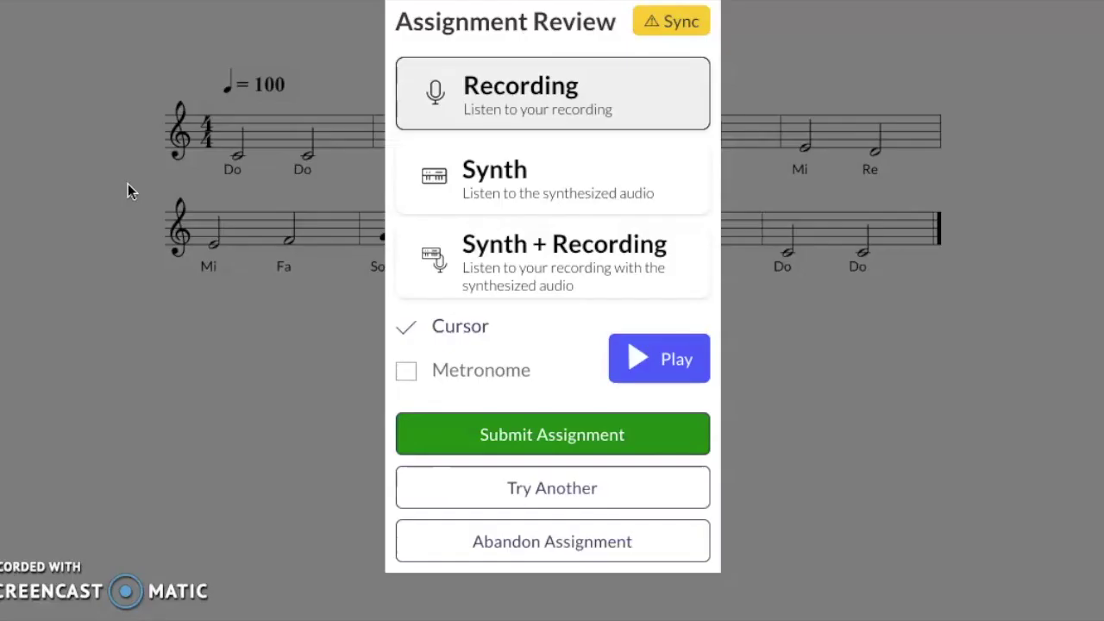
# Step: Play back the recording, close the sync information, and stop playback
pyautogui.click(516, 115)
pyautogui.click(635, 357)
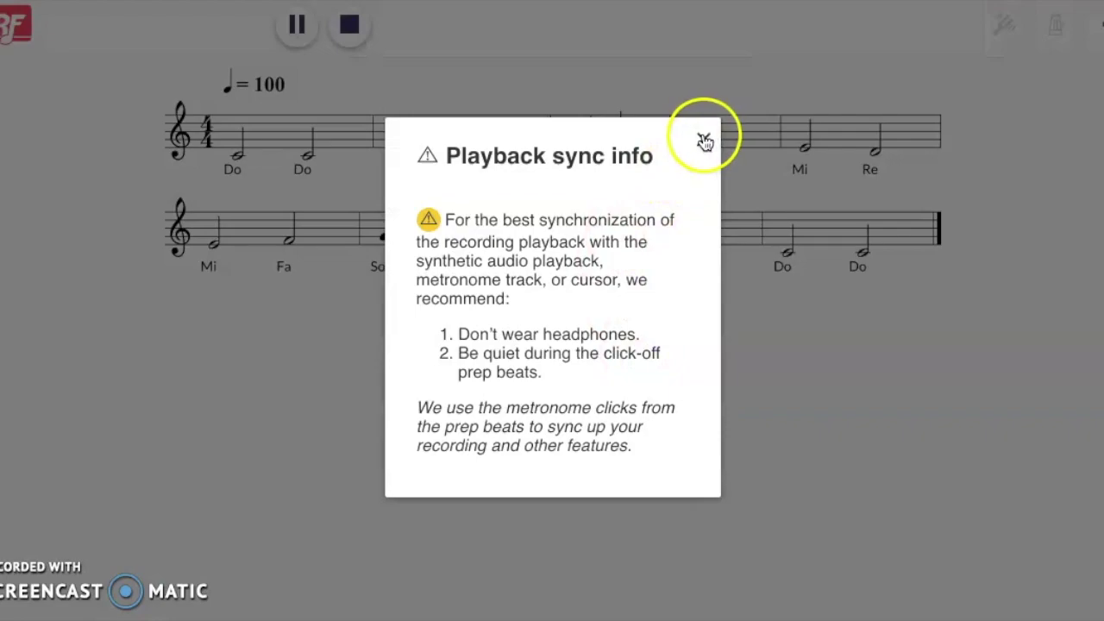
pyautogui.click(704, 138)
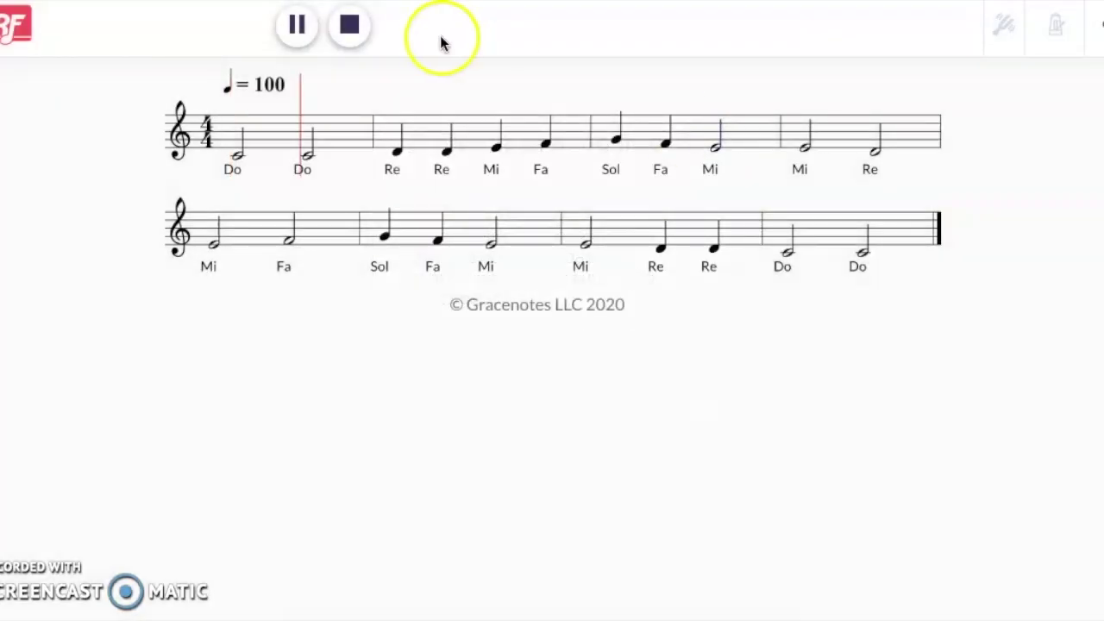
pyautogui.click(296, 26)
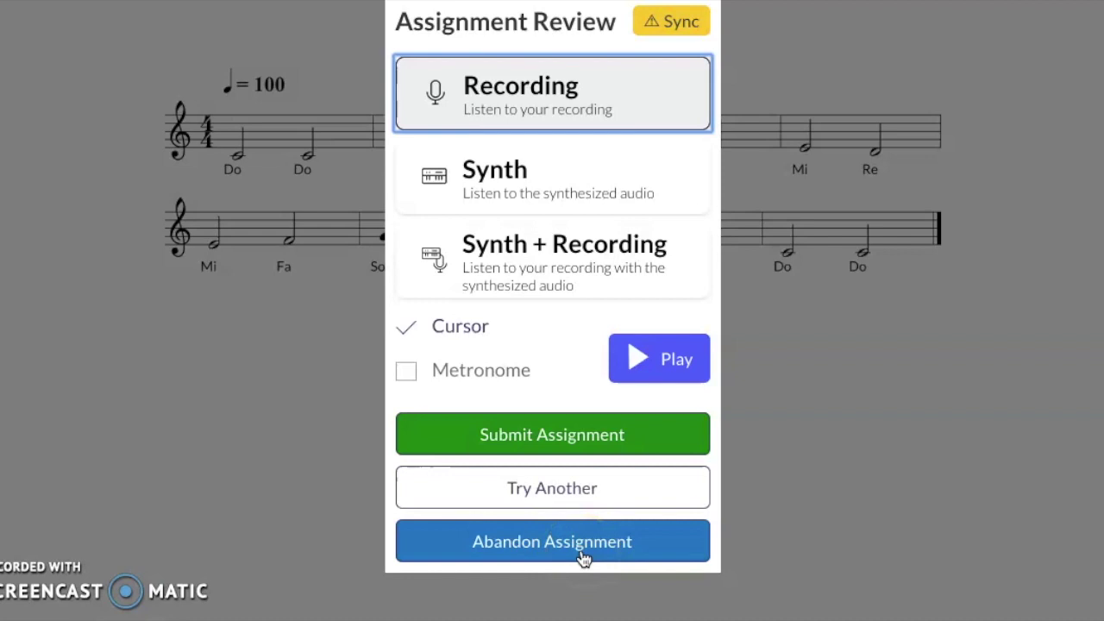
# Step: Submit the assignment and confirm uploading the recording
pyautogui.click(520, 428)
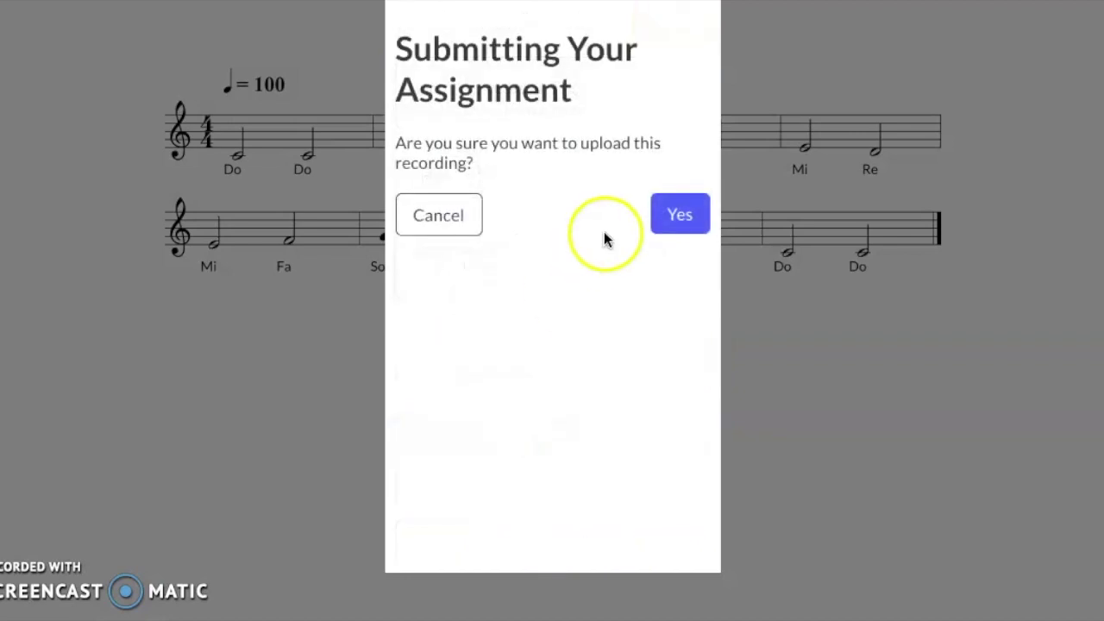
pyautogui.click(672, 215)
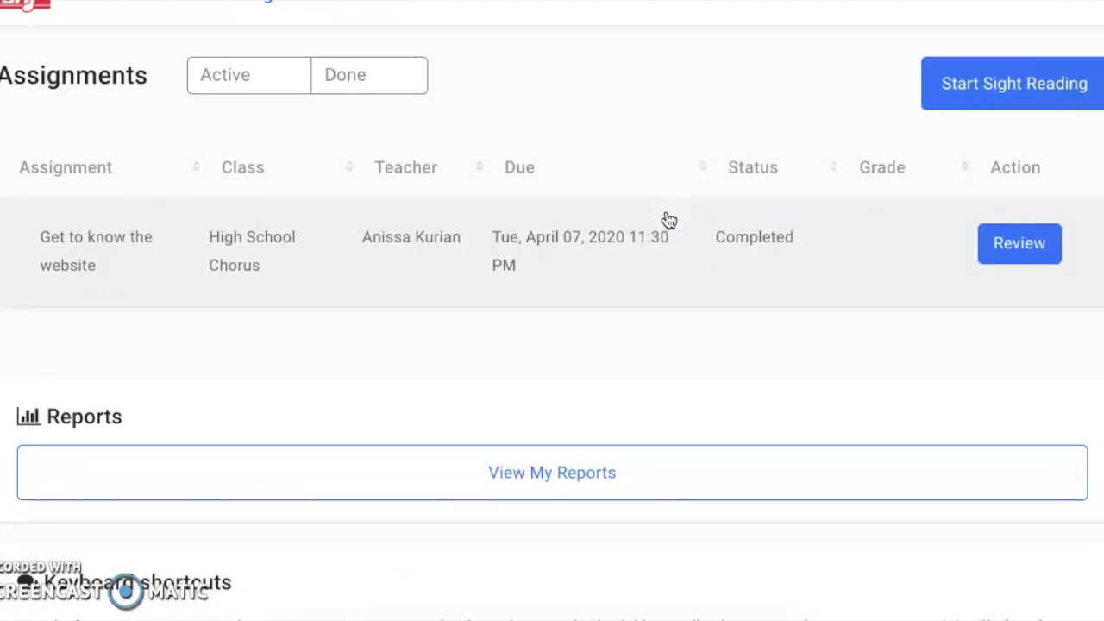
pyautogui.scroll(-1, 734, 369)
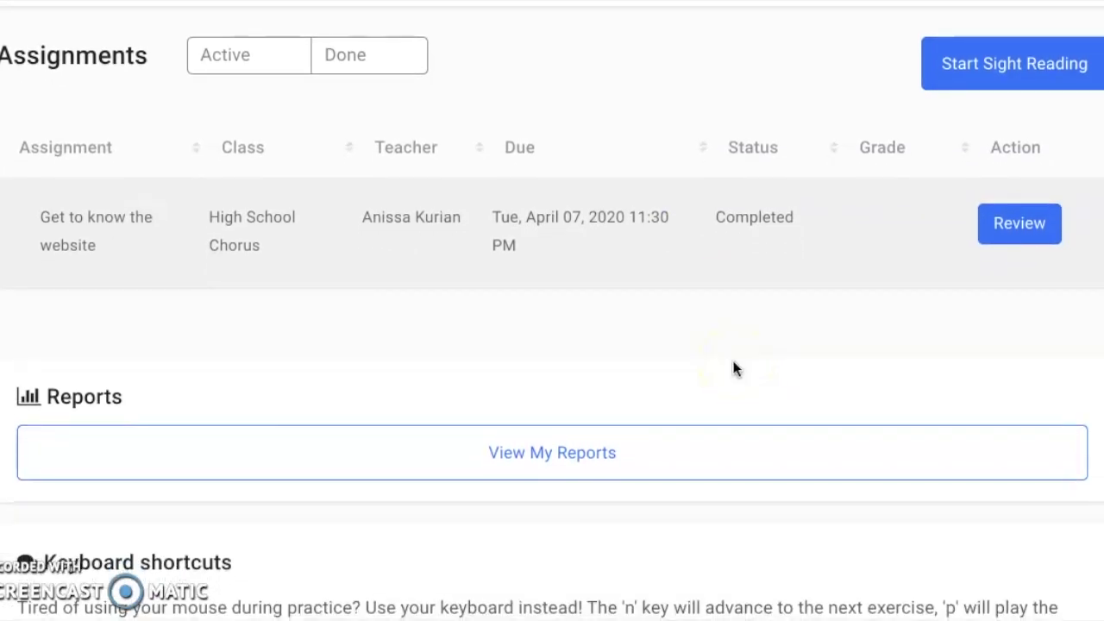
pyautogui.scroll(2, 734, 368)
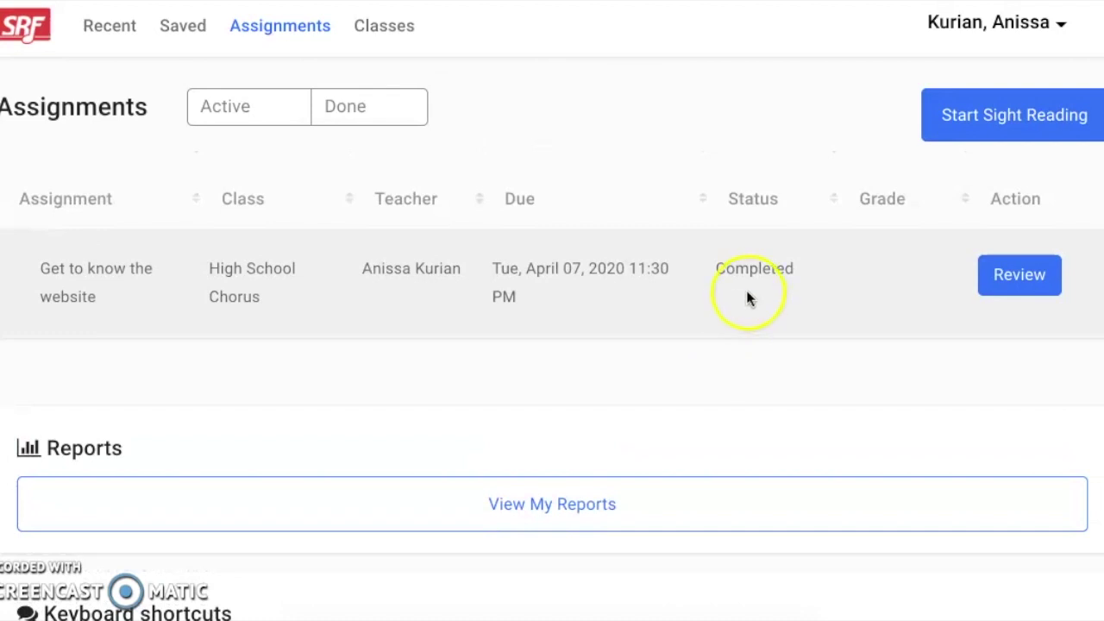